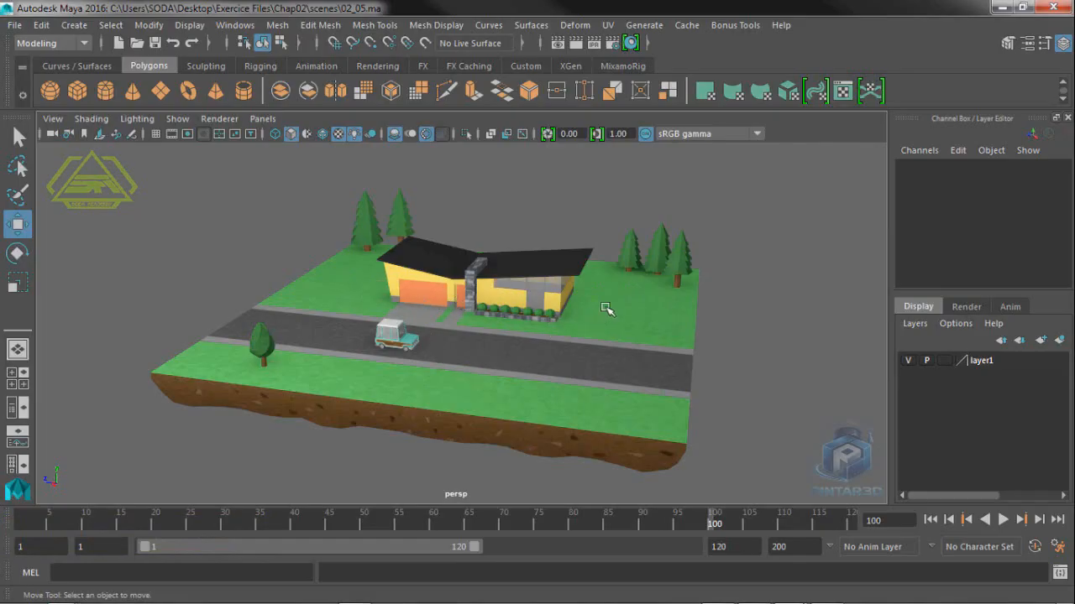
Duplicate the outer pine behind the garage side of the house and move the copy forward to about Translate X -42.8.
{"action": "left_click", "coordinate": [358, 230]}
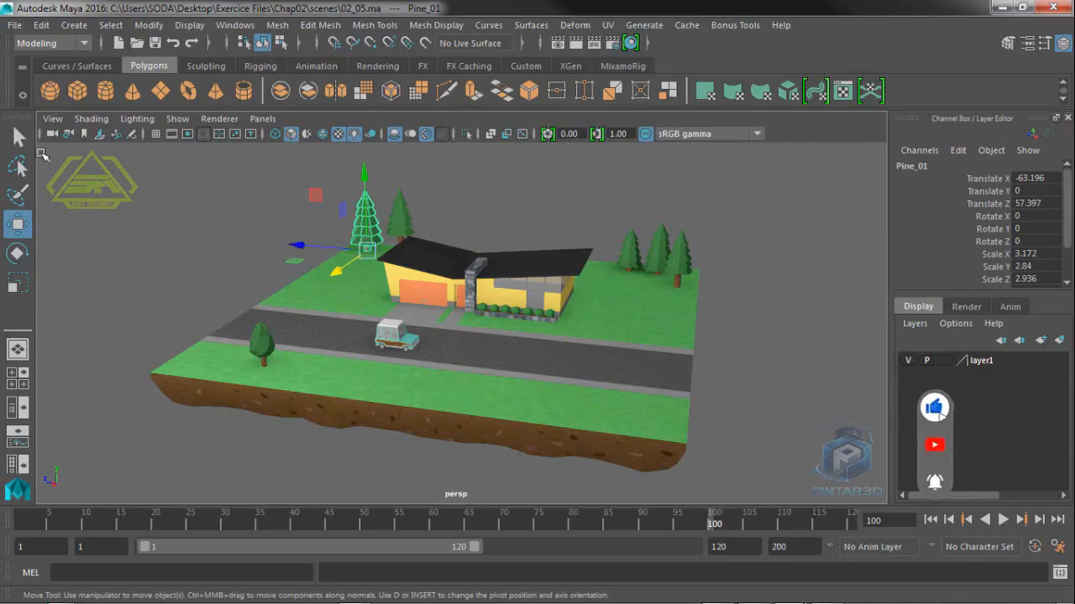
{"action": "left_click", "coordinate": [41, 27]}
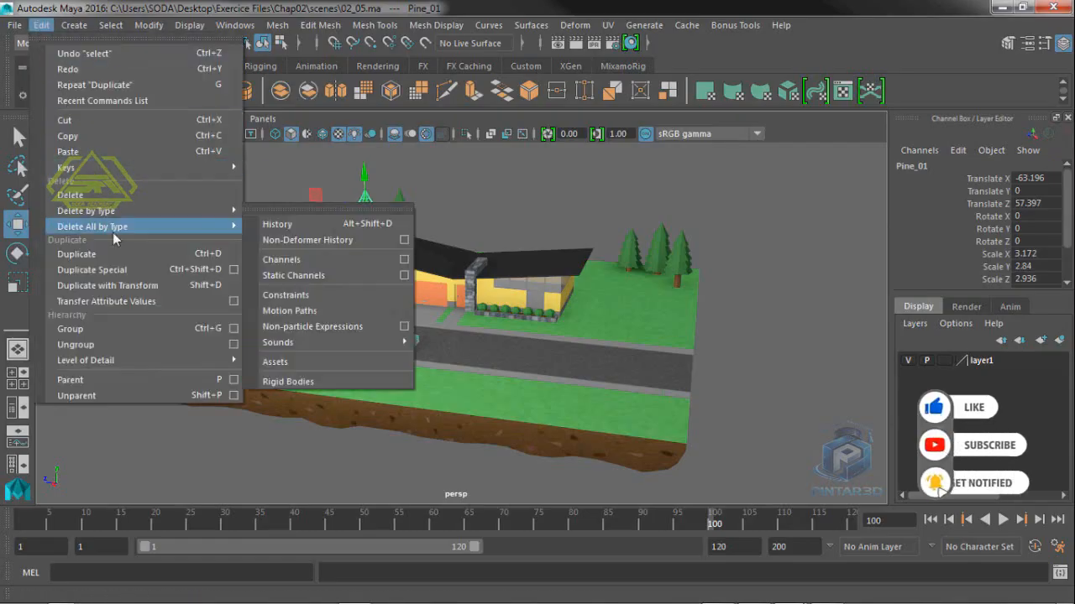
{"action": "left_click", "coordinate": [117, 255]}
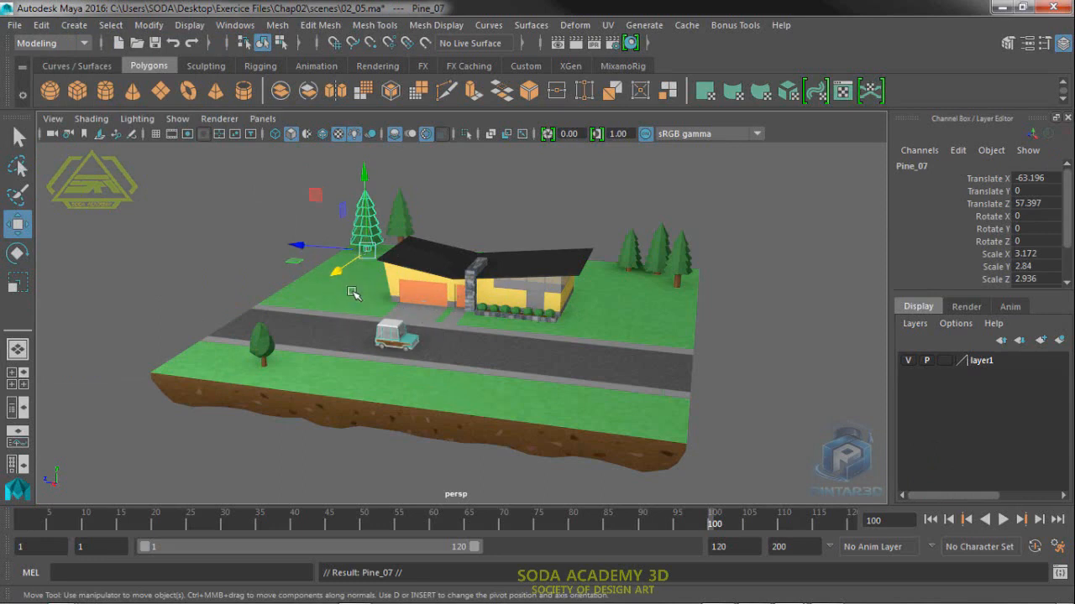
{"action": "left_click_drag", "start_coordinate": [374, 244], "coordinate": [317, 288]}
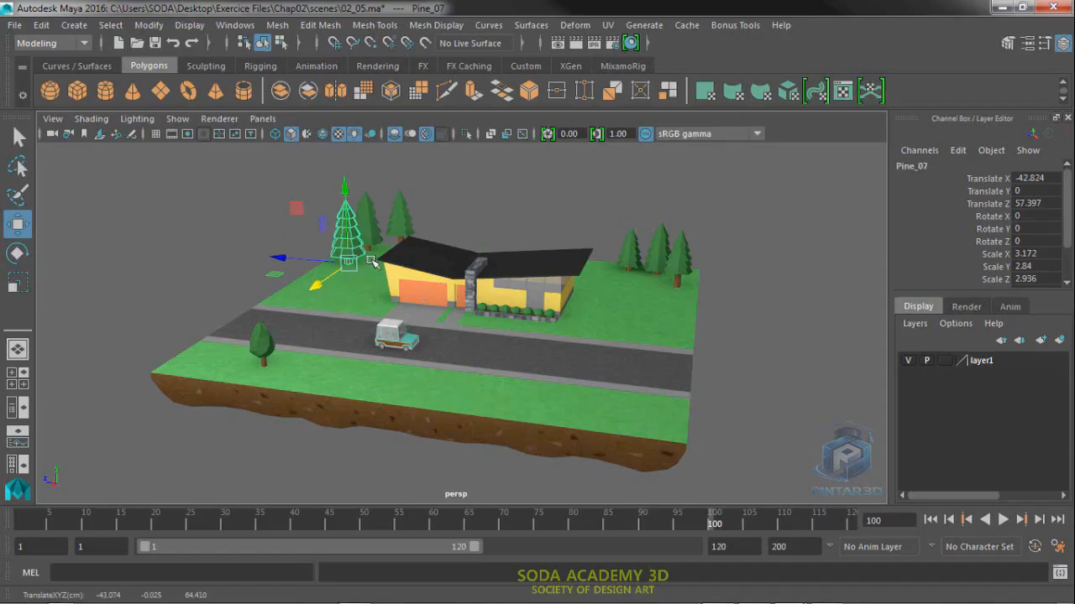
Scale the new pine copy down evenly to about 2.2, 1.97 and 2.03, and deselect it.
{"action": "left_click", "coordinate": [17, 283]}
{"action": "left_click_drag", "start_coordinate": [342, 267], "coordinate": [351, 269]}
{"action": "left_click_drag", "start_coordinate": [344, 195], "coordinate": [345, 178]}
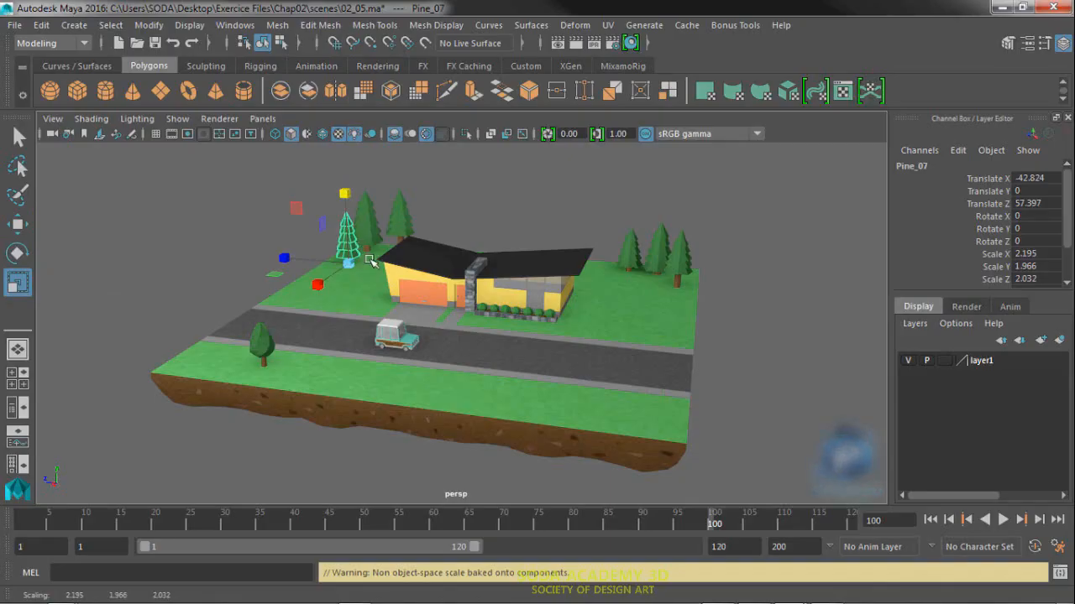
{"action": "left_click", "coordinate": [294, 197]}
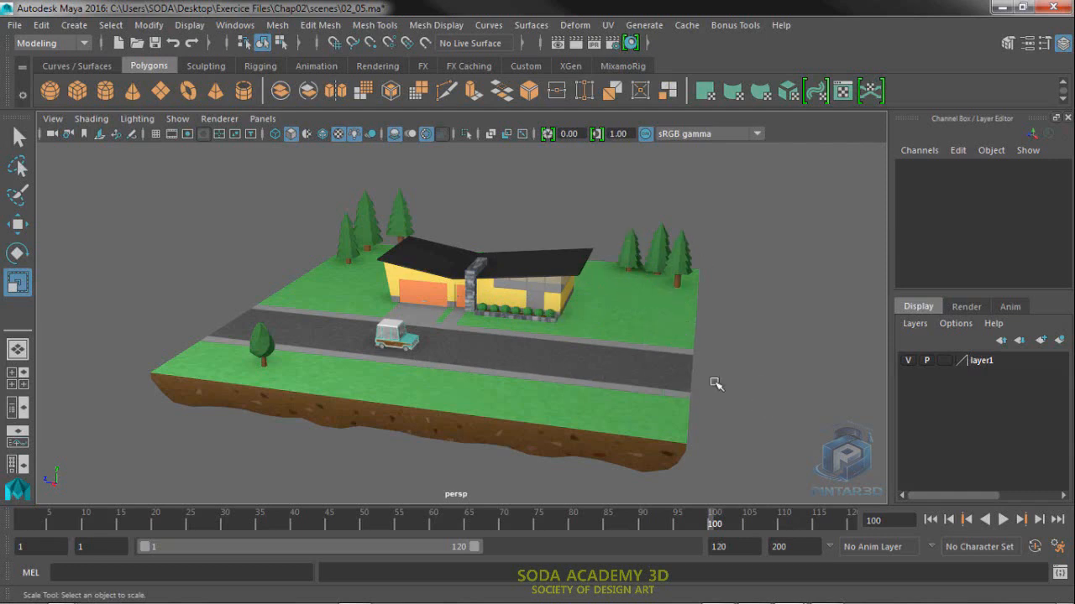
Duplicate the three pines on the far side of the house and move the copies forward, placing the lead copy near X -36.9, Z -59.7.
{"action": "left_click_drag", "start_coordinate": [708, 220], "coordinate": [631, 241]}
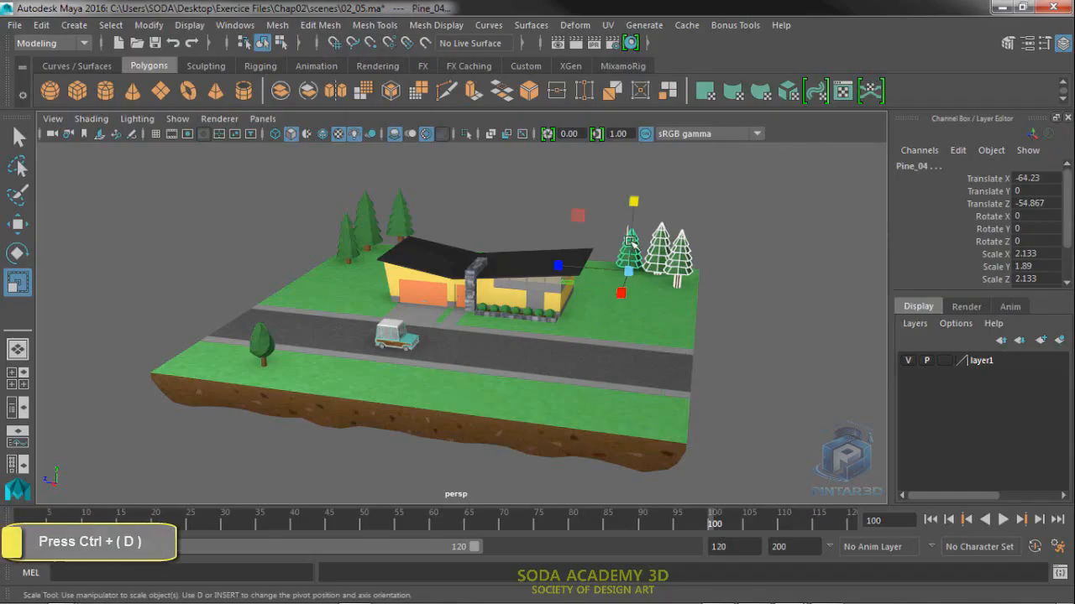
{"action": "key", "text": "ctrl+d"}
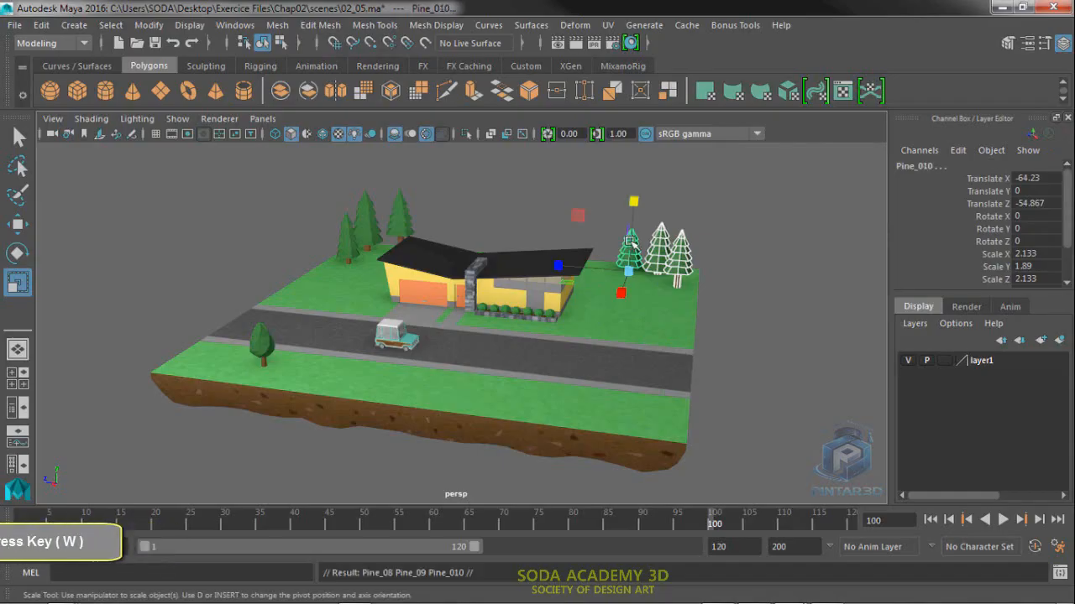
{"action": "key", "text": "w"}
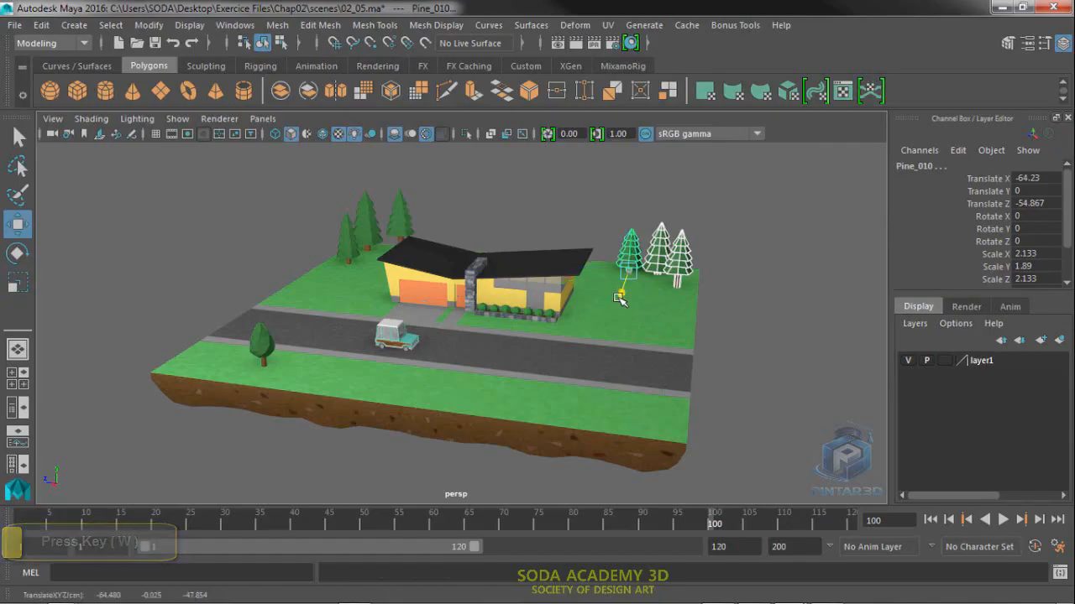
{"action": "left_click_drag", "start_coordinate": [619, 306], "coordinate": [614, 326]}
{"action": "left_click_drag", "start_coordinate": [592, 291], "coordinate": [667, 308]}
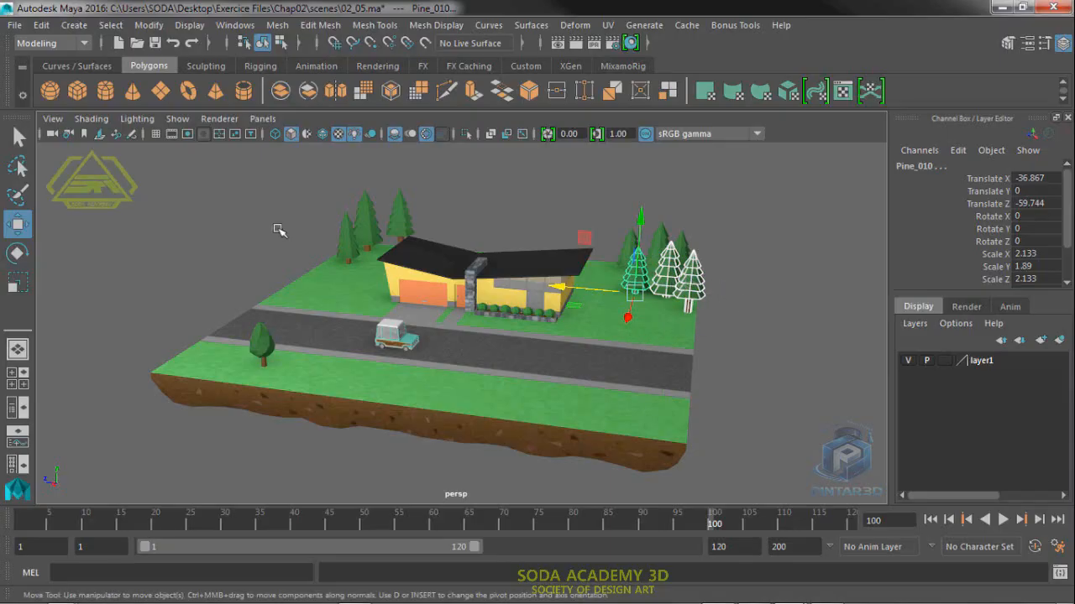
{"action": "left_click", "coordinate": [797, 372]}
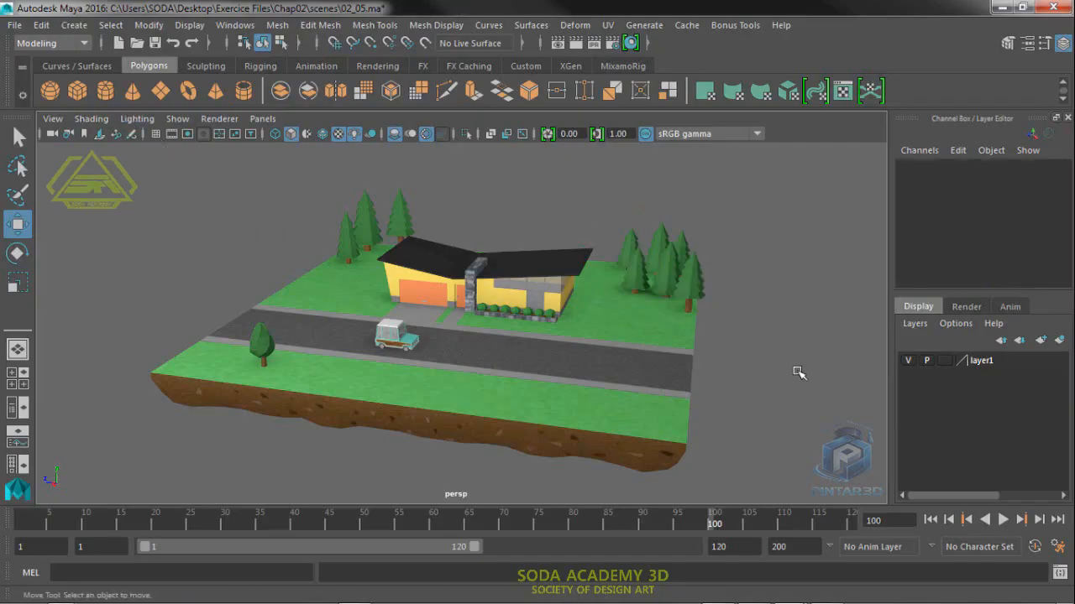
Move the outermost new pine across to the garage-side tree group, to about X -29.9, Z 32.3.
{"action": "left_click", "coordinate": [694, 293]}
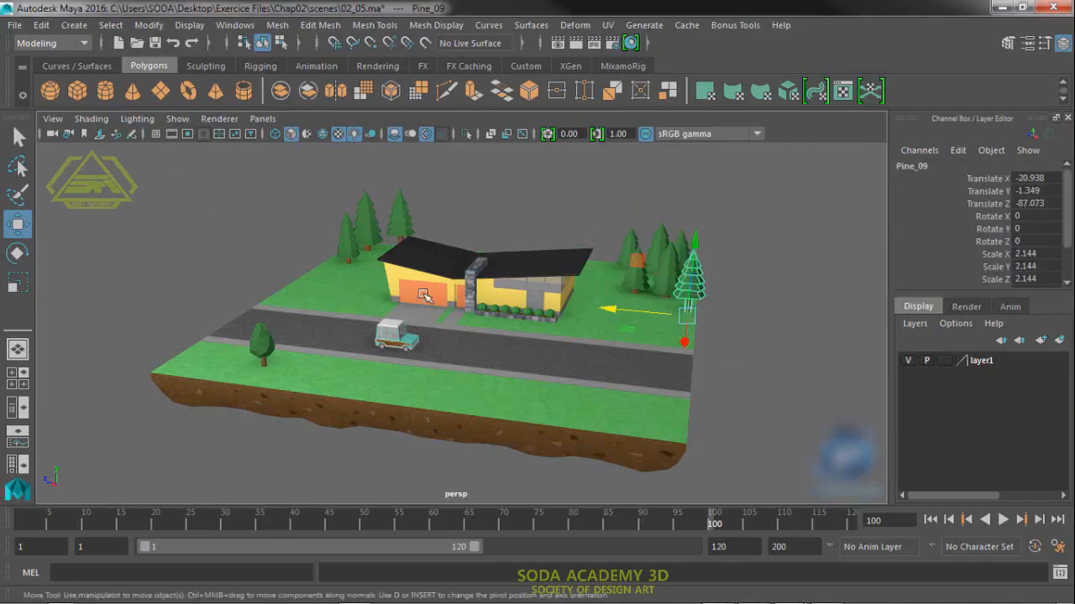
{"action": "left_click_drag", "start_coordinate": [611, 324], "coordinate": [311, 264]}
{"action": "left_click_drag", "start_coordinate": [341, 309], "coordinate": [351, 305]}
Reposition the two remaining pine copies within the far-side group, placing the smaller one at about X -44.9, Z -63.8.
{"action": "left_click", "coordinate": [662, 285]}
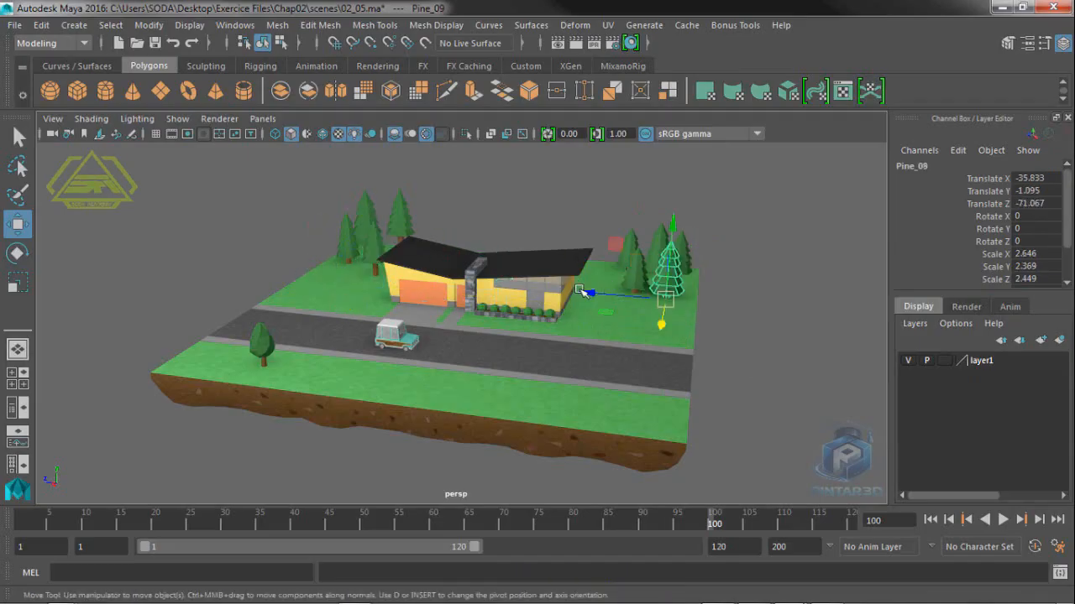
{"action": "mouse_move", "coordinate": [585, 292]}
{"action": "left_mouse_down"}
{"action": "mouse_move", "coordinate": [630, 311]}
{"action": "mouse_move", "coordinate": [581, 288]}
{"action": "left_mouse_up"}
{"action": "left_click", "coordinate": [641, 278]}
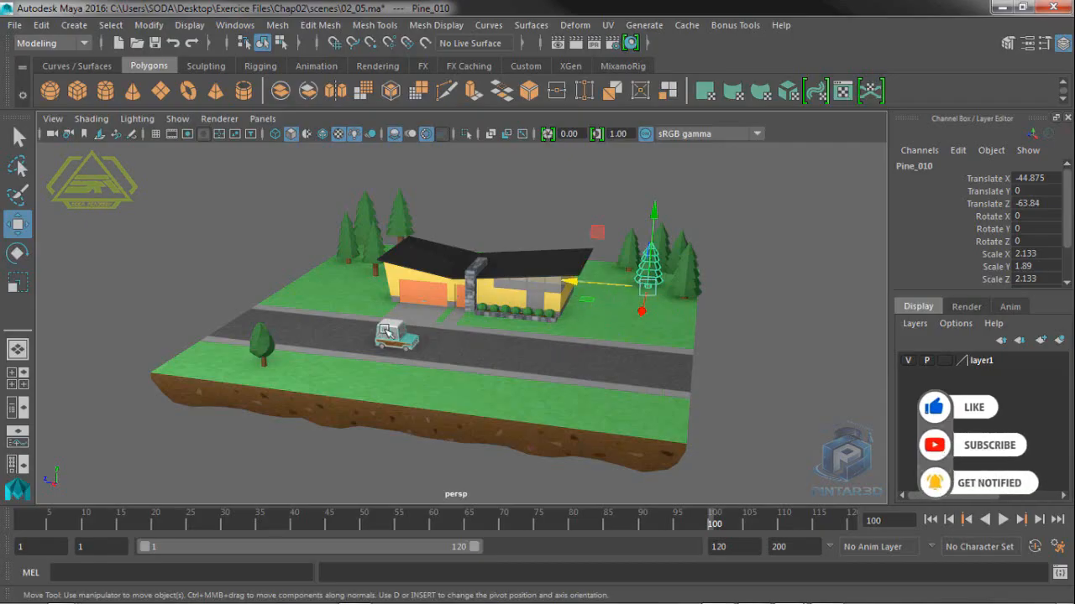
Copy and paste the front pine beside the garage, and offset the pasted group to about X 21.3, Z 15.9.
{"action": "left_click", "coordinate": [377, 250]}
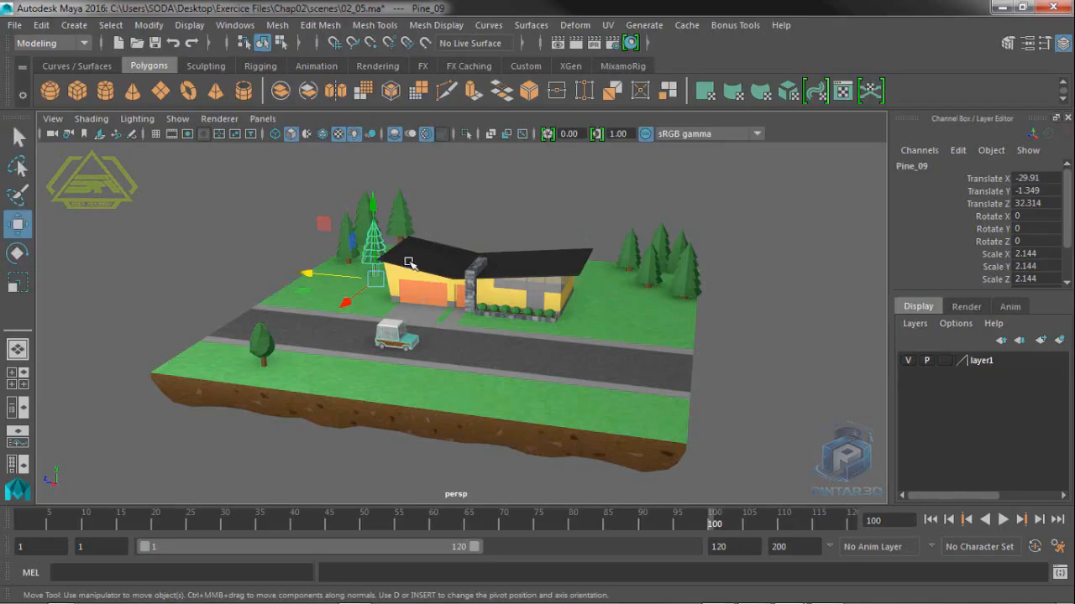
{"action": "key", "text": "ctrl+v"}
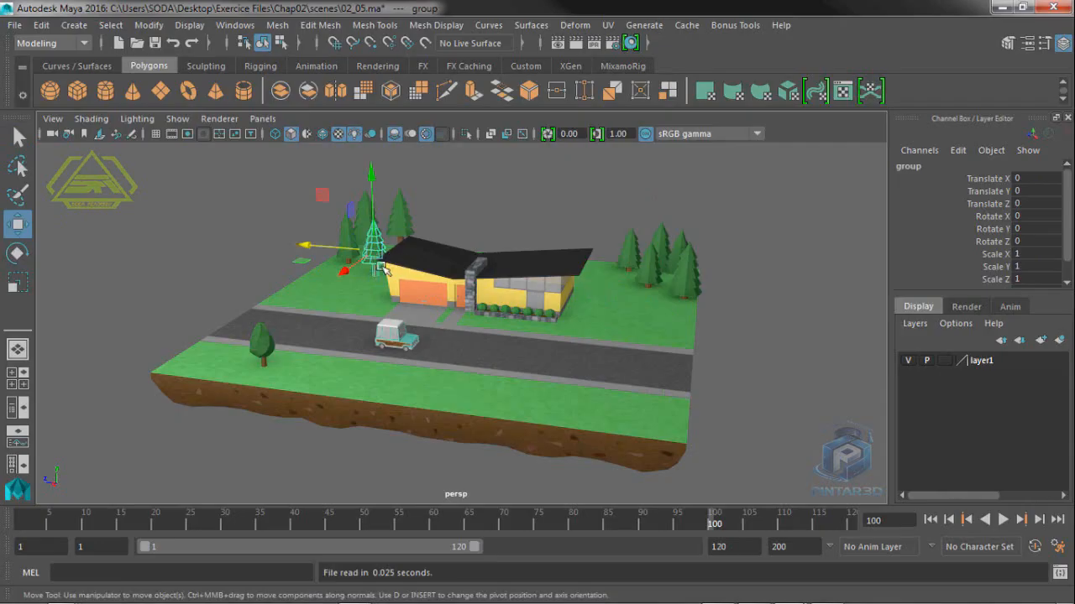
{"action": "left_click_drag", "start_coordinate": [361, 267], "coordinate": [274, 262]}
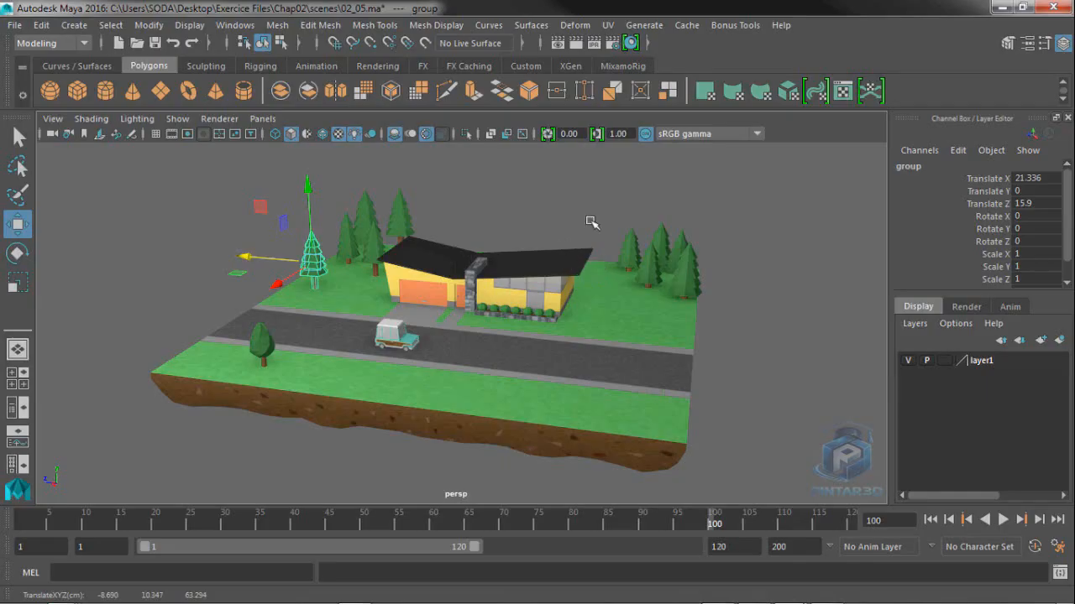
Duplicate the small front pine in the far-side group, move the copy forward onto the open lawn, and deselect it.
{"action": "left_click", "coordinate": [652, 227]}
{"action": "left_click", "coordinate": [647, 261]}
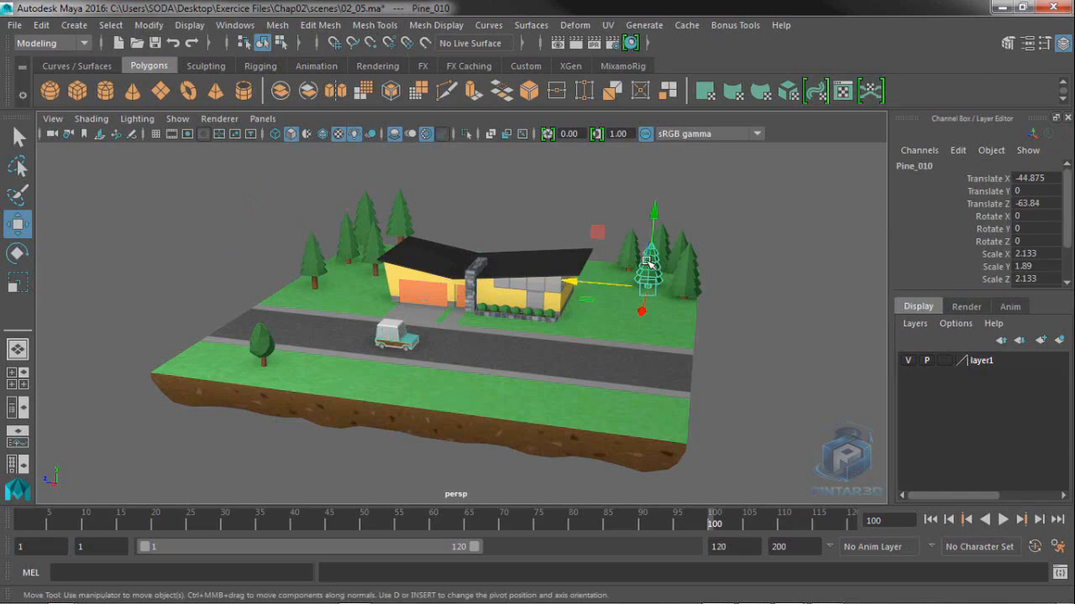
{"action": "key", "text": "ctrl+d"}
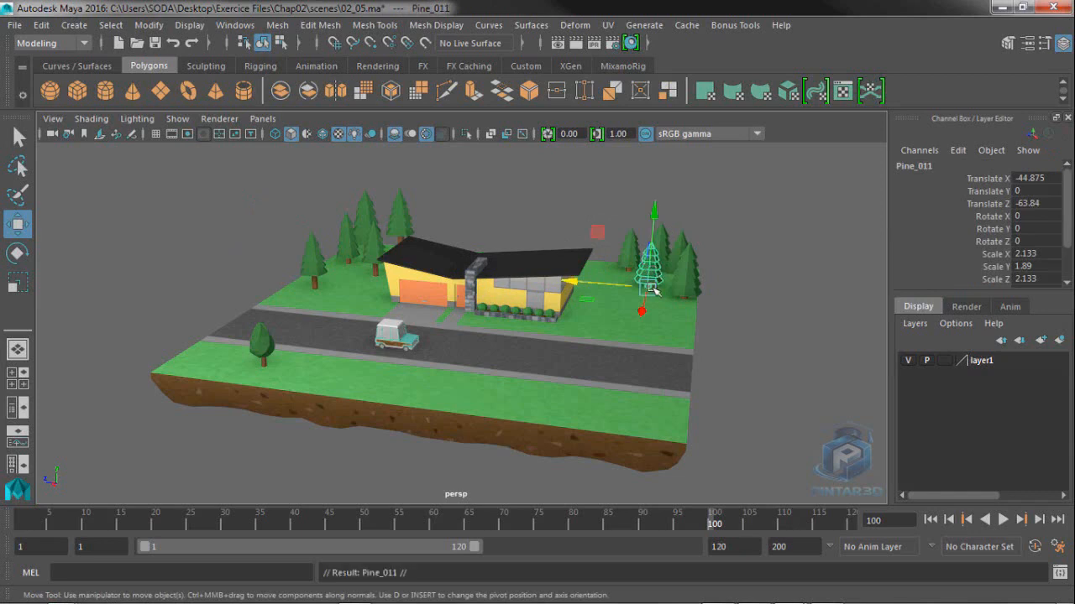
{"action": "mouse_move", "coordinate": [580, 284]}
{"action": "left_mouse_down"}
{"action": "mouse_move", "coordinate": [529, 294]}
{"action": "mouse_move", "coordinate": [611, 310]}
{"action": "mouse_move", "coordinate": [568, 300]}
{"action": "left_mouse_up"}
{"action": "left_click", "coordinate": [663, 196]}
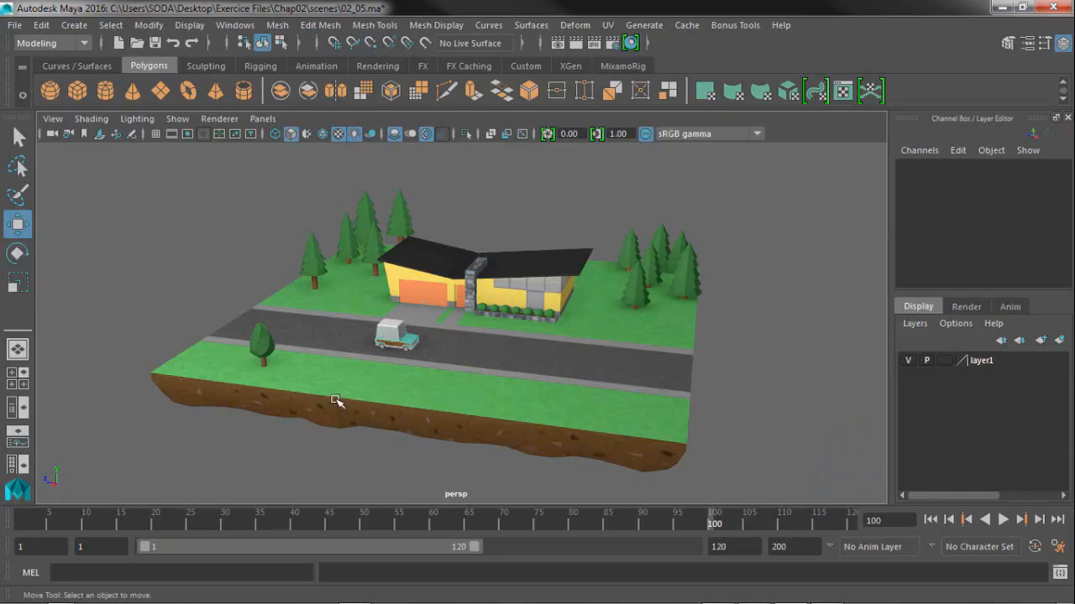
Try Duplicate Special on the roadside shrub with its existing options, and undo the duplication.
{"action": "left_click", "coordinate": [258, 354]}
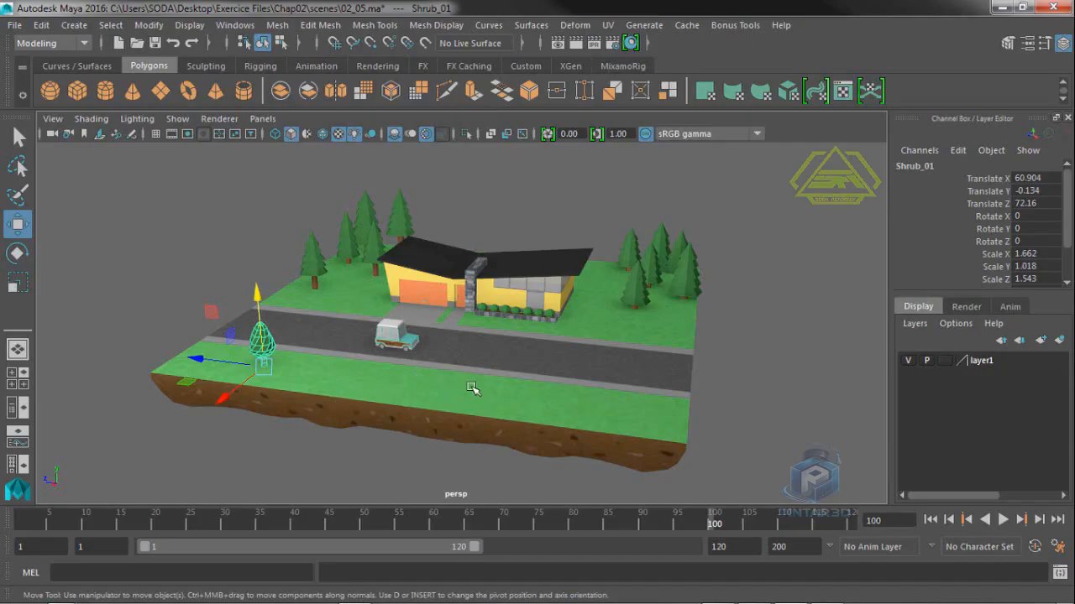
{"action": "left_click", "coordinate": [41, 25]}
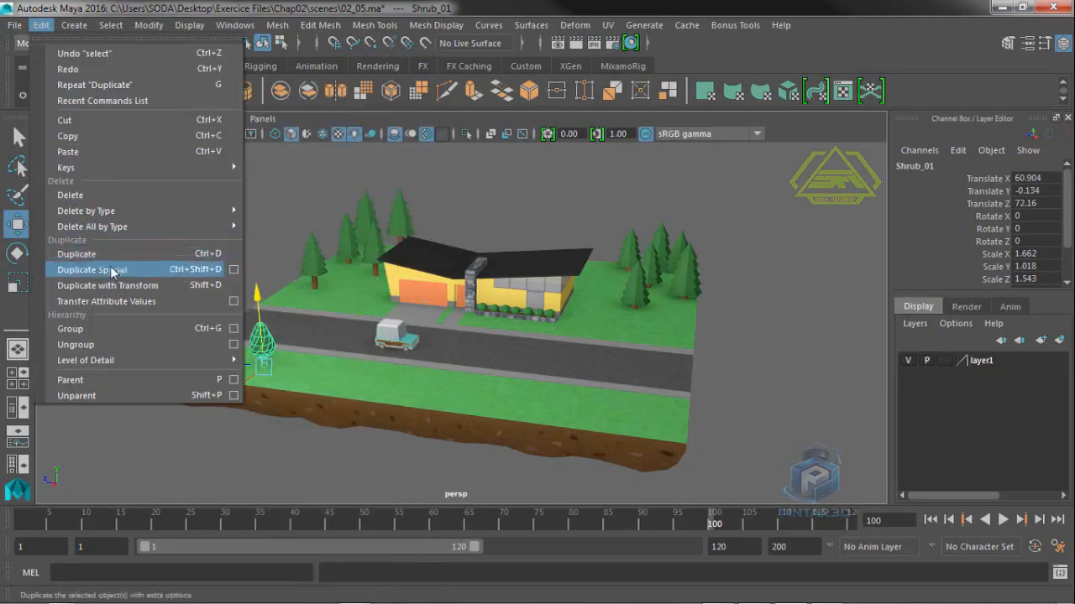
{"action": "left_click", "coordinate": [216, 272]}
{"action": "key", "text": "ctrl+z"}
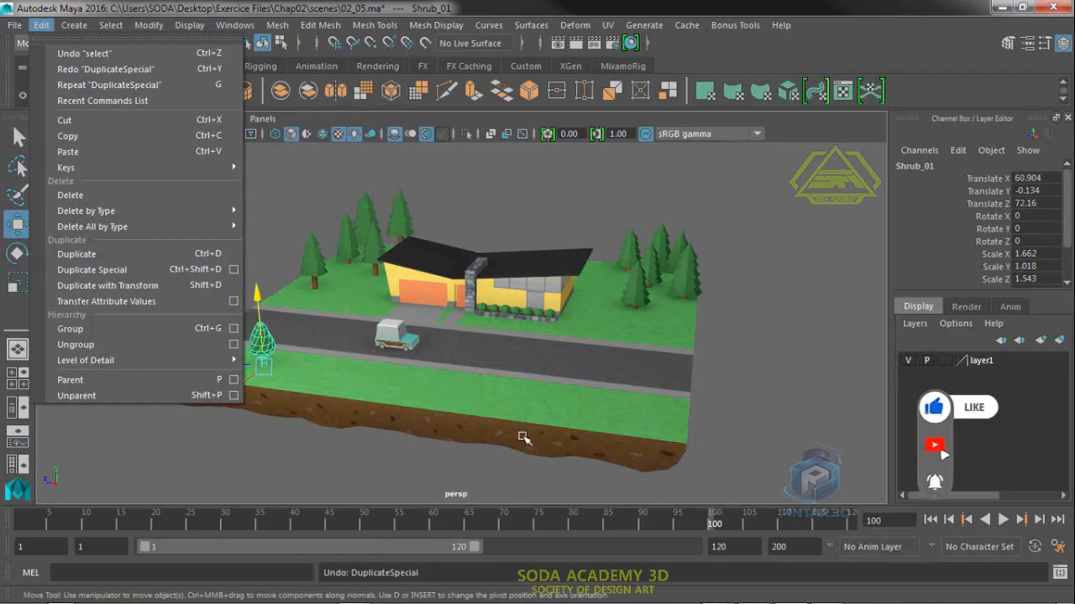
Open the Duplicate Special options for the shrub and set the geometry type to Copy.
{"action": "left_click", "coordinate": [236, 270]}
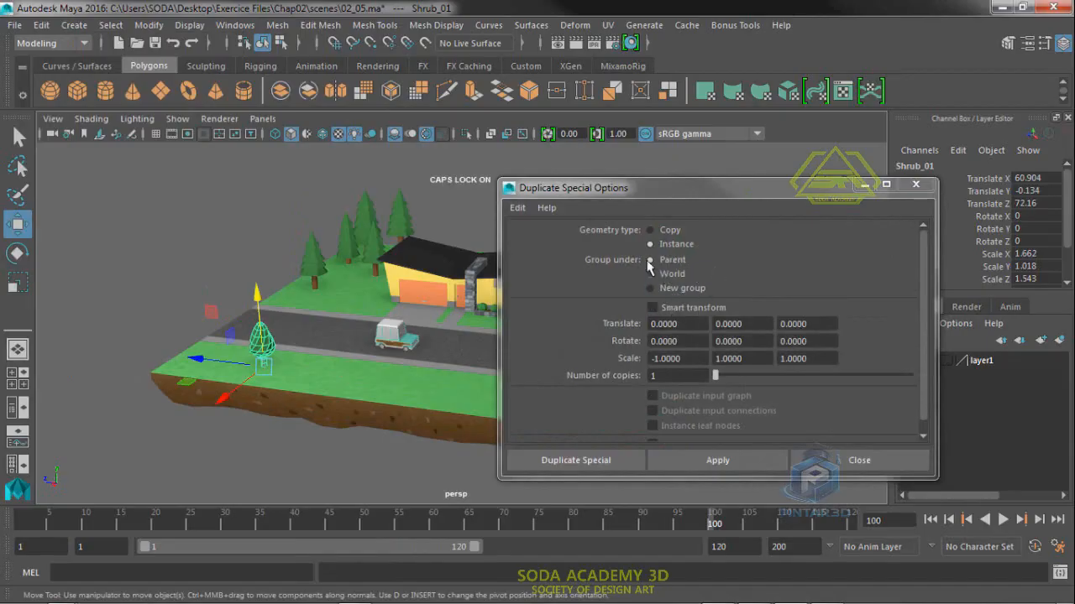
{"action": "left_click", "coordinate": [661, 233]}
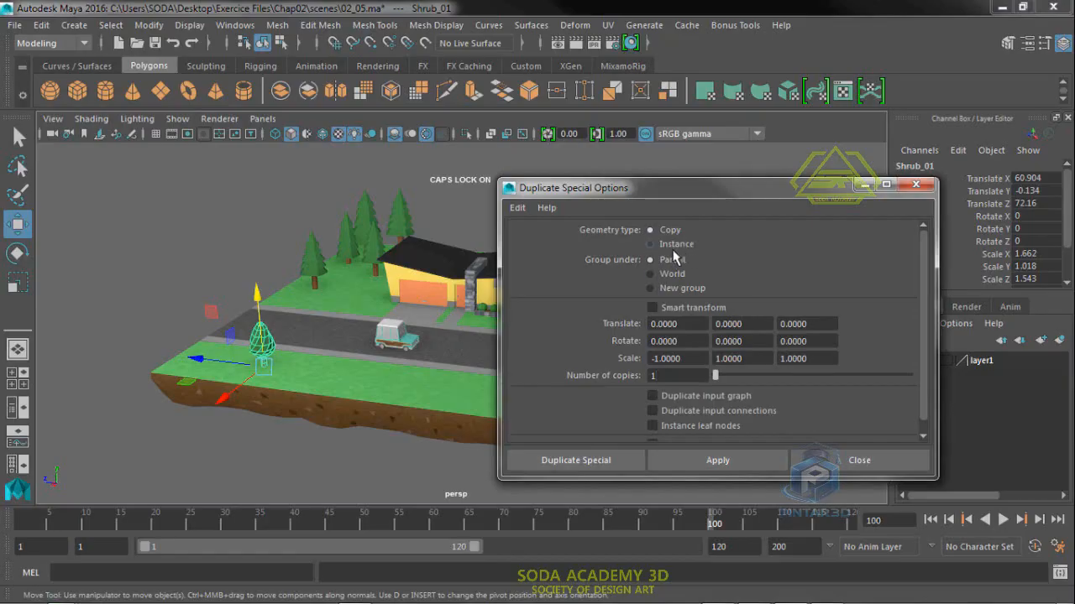
{"action": "left_click", "coordinate": [672, 246]}
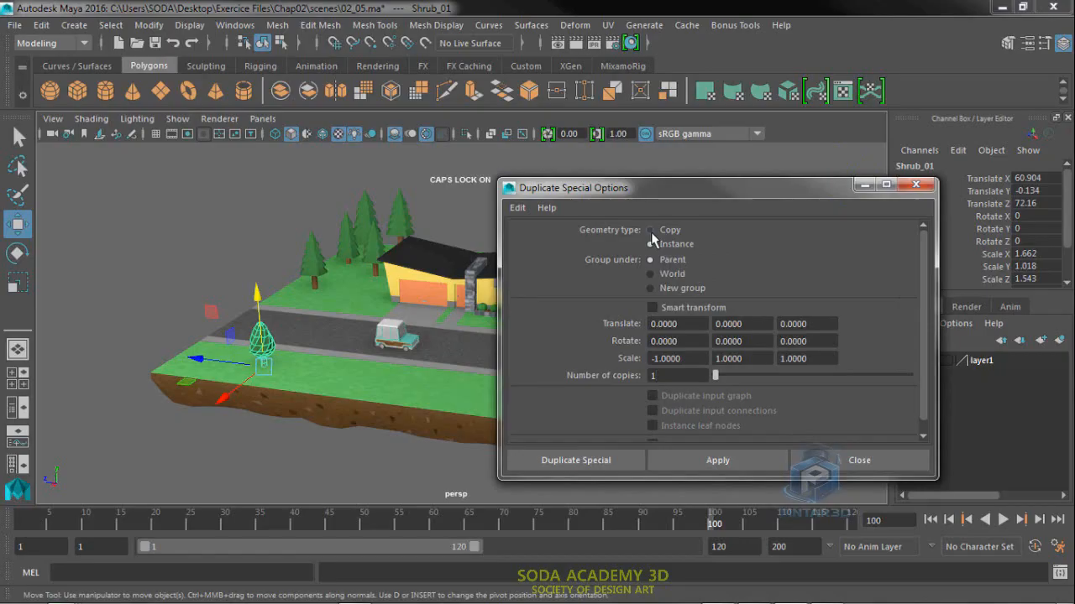
{"action": "left_click", "coordinate": [651, 231]}
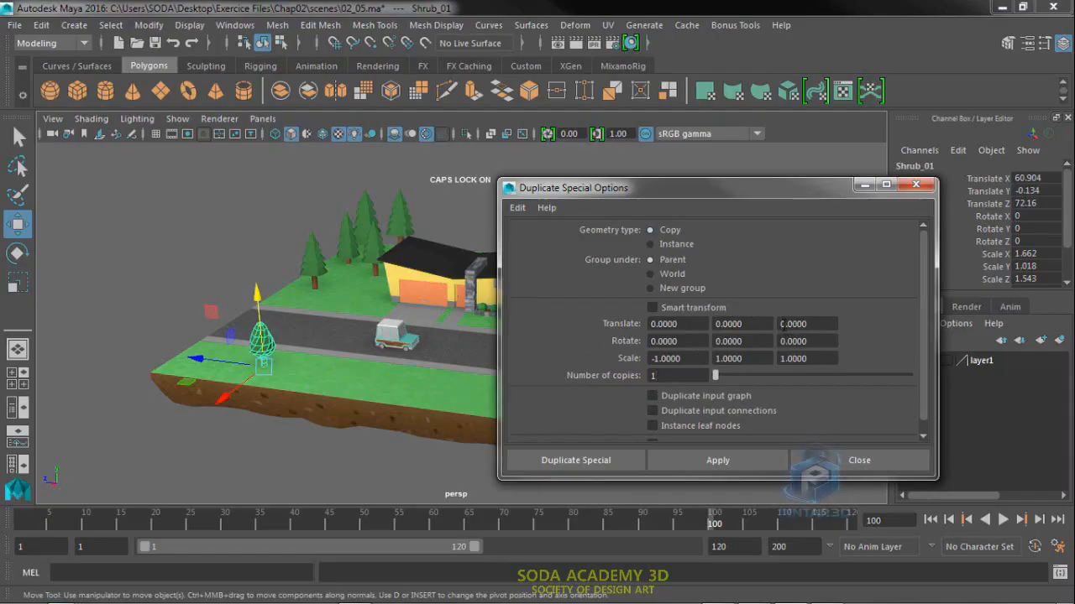
Set the Z translation to -30 and the number of copies to 3, and duplicate the shrub along the road.
{"action": "type", "text": "-"}
{"action": "type", "text": "3"}
{"action": "type", "text": "3"}
{"action": "key", "text": "Return"}
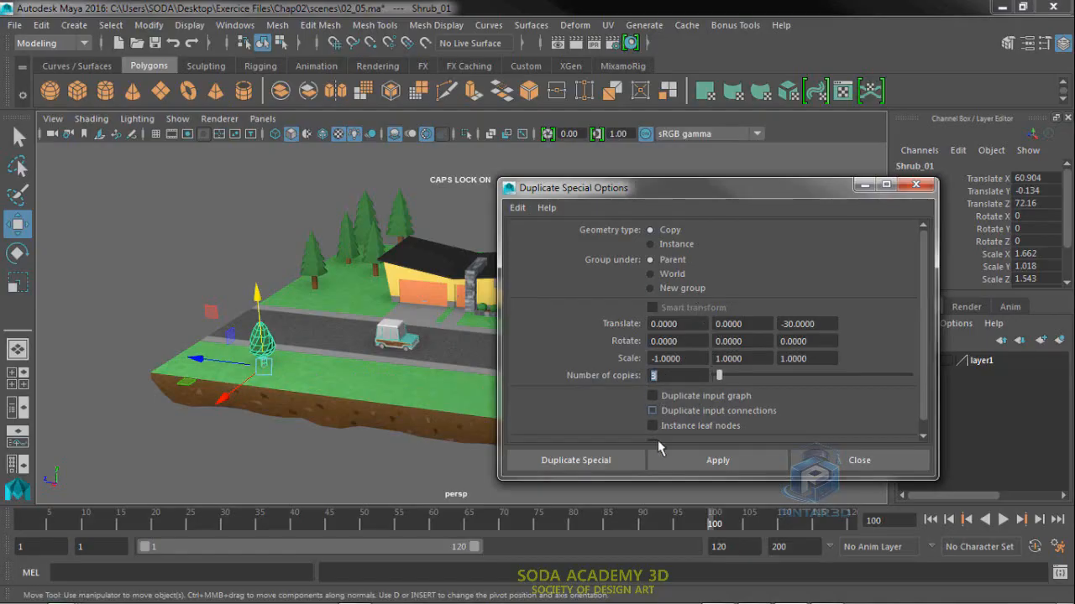
{"action": "left_click", "coordinate": [595, 461]}
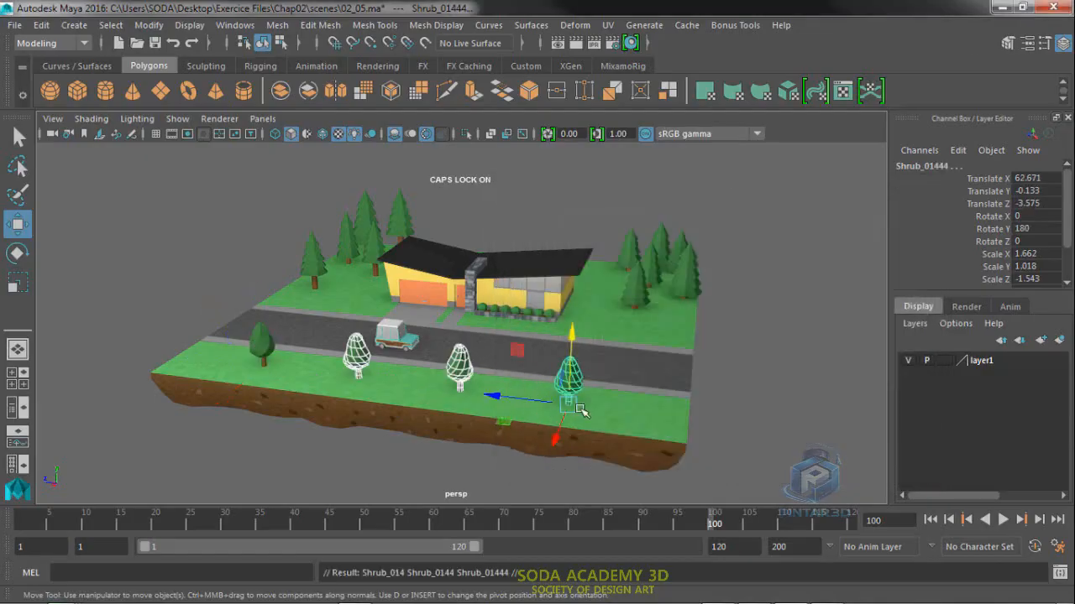
Review the Duplicate Special options again, close them without duplicating, and deselect the shrubs.
{"action": "left_click", "coordinate": [41, 24]}
{"action": "left_click", "coordinate": [258, 269]}
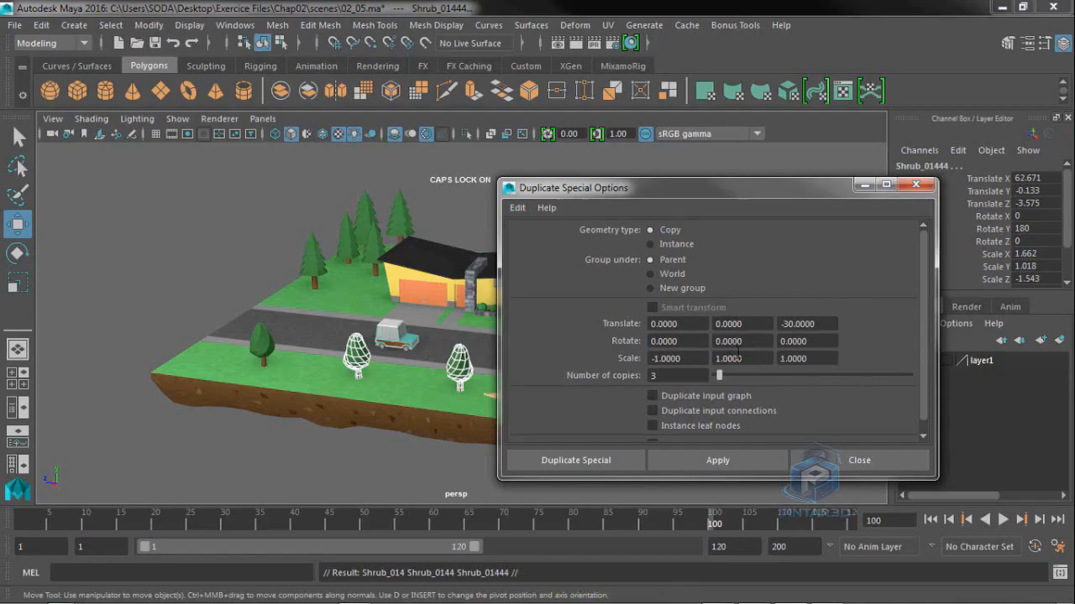
{"action": "left_click", "coordinate": [857, 459]}
{"action": "left_click", "coordinate": [727, 439]}
{"action": "key", "text": "Caps_Lock"}
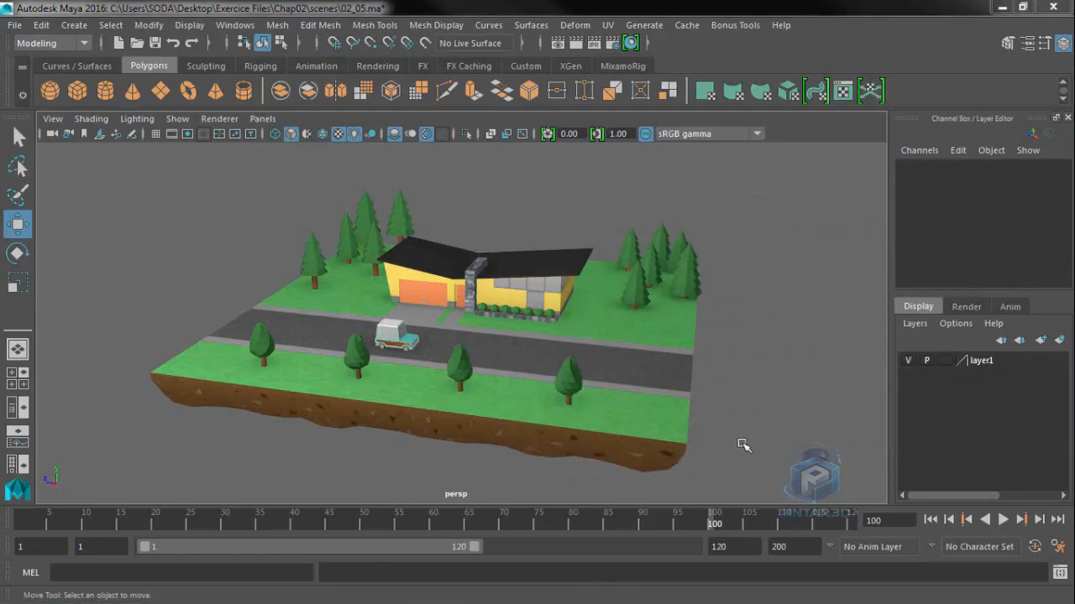